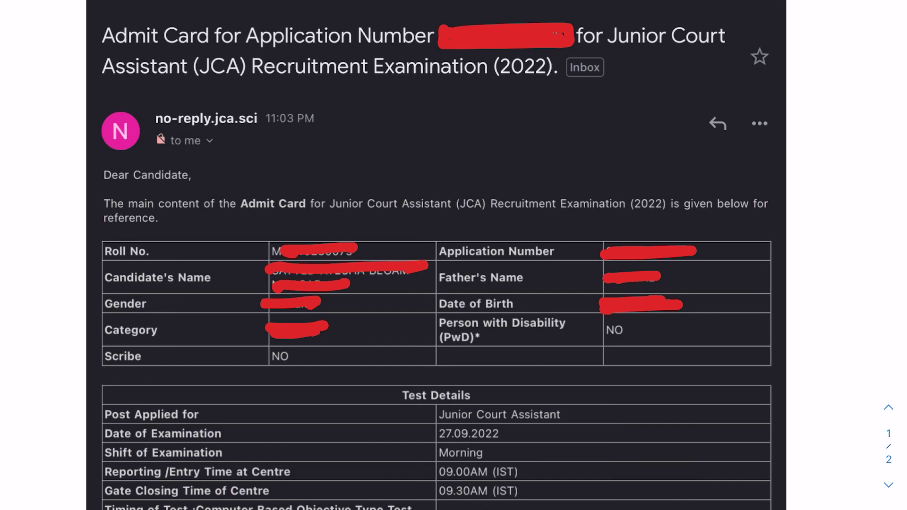
Step: Write 125 in red ink above the Dear Candidate greeting
{"action": "left_click_drag", "start_coordinate": [505, 135], "coordinate": [482, 164]}
{"action": "mouse_move", "coordinate": [469, 148]}
{"action": "left_mouse_down"}
{"action": "mouse_move", "coordinate": [501, 132]}
{"action": "mouse_move", "coordinate": [540, 145]}
{"action": "left_mouse_up"}
{"action": "mouse_move", "coordinate": [552, 145]}
{"action": "left_mouse_down"}
{"action": "mouse_move", "coordinate": [561, 114]}
{"action": "mouse_move", "coordinate": [580, 135]}
{"action": "left_mouse_up"}
{"action": "left_click_drag", "start_coordinate": [562, 131], "coordinate": [571, 128]}
{"action": "mouse_move", "coordinate": [466, 136]}
{"action": "left_mouse_down"}
{"action": "mouse_move", "coordinate": [469, 168]}
{"action": "mouse_move", "coordinate": [528, 125]}
{"action": "left_mouse_up"}
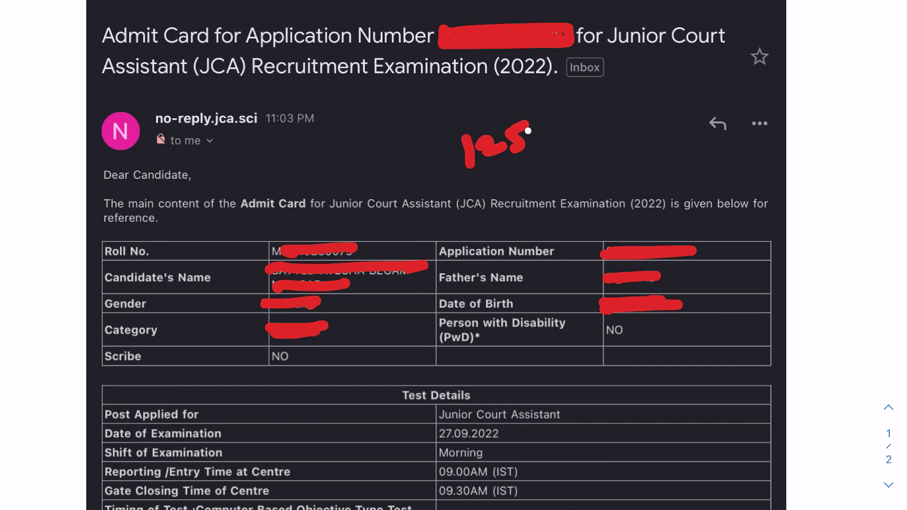
Step: Pick a different stroke thickness and switch the pen ink to orange
{"action": "left_click", "coordinate": [392, 1]}
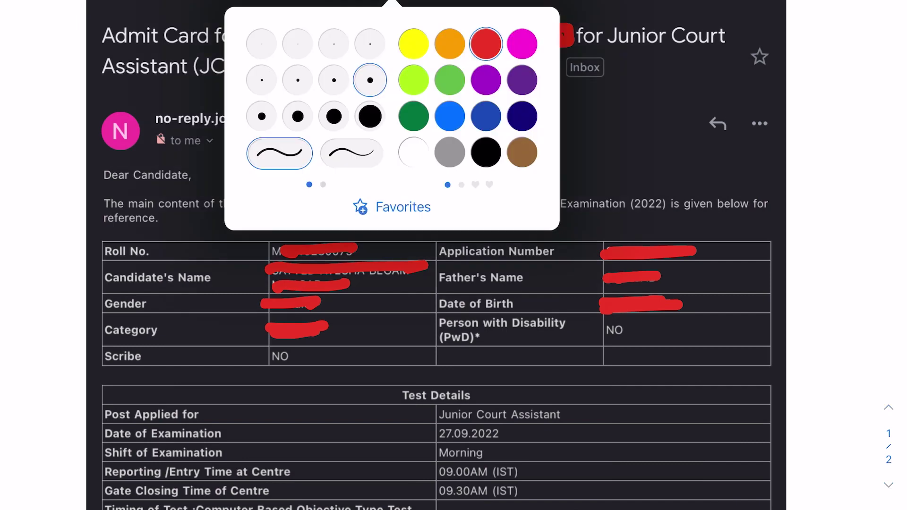
{"action": "left_click", "coordinate": [369, 45]}
{"action": "left_click", "coordinate": [392, 2]}
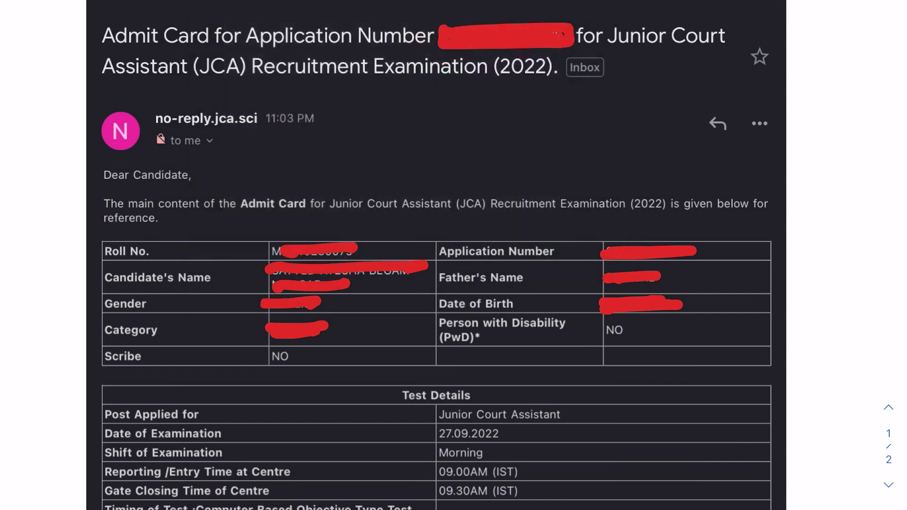
{"action": "left_click", "coordinate": [392, 2]}
{"action": "left_click", "coordinate": [449, 44]}
Step: Write an orange 125 above the greeting, circle it and add an arrow with a short word
{"action": "left_click_drag", "start_coordinate": [491, 122], "coordinate": [489, 149]}
{"action": "left_click_drag", "start_coordinate": [504, 126], "coordinate": [526, 138]}
{"action": "mouse_move", "coordinate": [542, 108]}
{"action": "left_mouse_down"}
{"action": "mouse_move", "coordinate": [561, 126]}
{"action": "mouse_move", "coordinate": [620, 105]}
{"action": "mouse_move", "coordinate": [631, 152]}
{"action": "left_mouse_up"}
{"action": "mouse_move", "coordinate": [646, 138]}
{"action": "left_mouse_down"}
{"action": "mouse_move", "coordinate": [644, 146]}
{"action": "mouse_move", "coordinate": [665, 140]}
{"action": "left_mouse_up"}
{"action": "mouse_move", "coordinate": [625, 132]}
{"action": "left_mouse_down"}
{"action": "mouse_move", "coordinate": [665, 129]}
{"action": "mouse_move", "coordinate": [658, 116]}
{"action": "left_mouse_up"}
Step: Write and circle an orange 125 with an arrow and jot a short note above the email body
{"action": "left_click_drag", "start_coordinate": [488, 130], "coordinate": [486, 154]}
{"action": "left_click_drag", "start_coordinate": [493, 135], "coordinate": [512, 145]}
{"action": "mouse_move", "coordinate": [521, 112]}
{"action": "left_mouse_down"}
{"action": "mouse_move", "coordinate": [489, 176]}
{"action": "mouse_move", "coordinate": [521, 106]}
{"action": "left_mouse_up"}
{"action": "left_click_drag", "start_coordinate": [524, 121], "coordinate": [585, 92]}
{"action": "left_click_drag", "start_coordinate": [482, 133], "coordinate": [485, 150]}
{"action": "left_click_drag", "start_coordinate": [498, 141], "coordinate": [514, 146]}
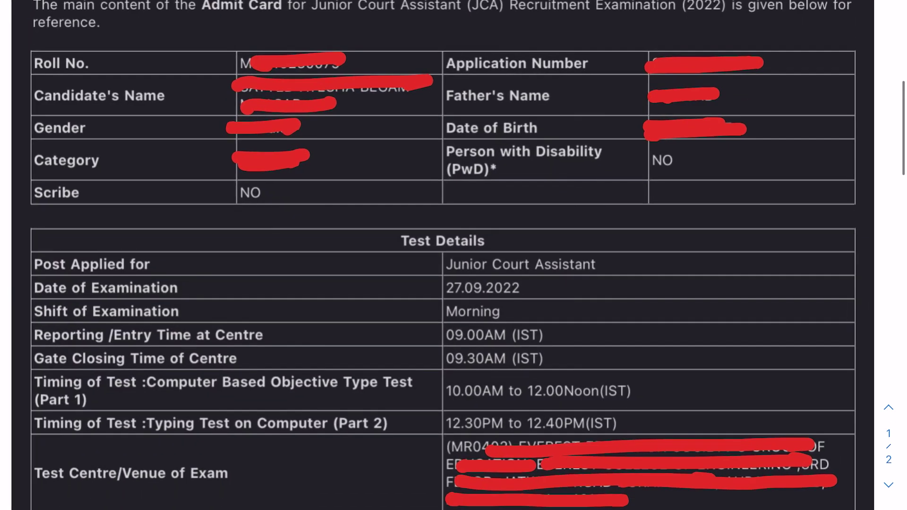
Step: Tick the exam date 27.09.2022, reporting time 09.00AM and gate closing 09.30AM rows
{"action": "left_click_drag", "start_coordinate": [528, 289], "coordinate": [597, 283]}
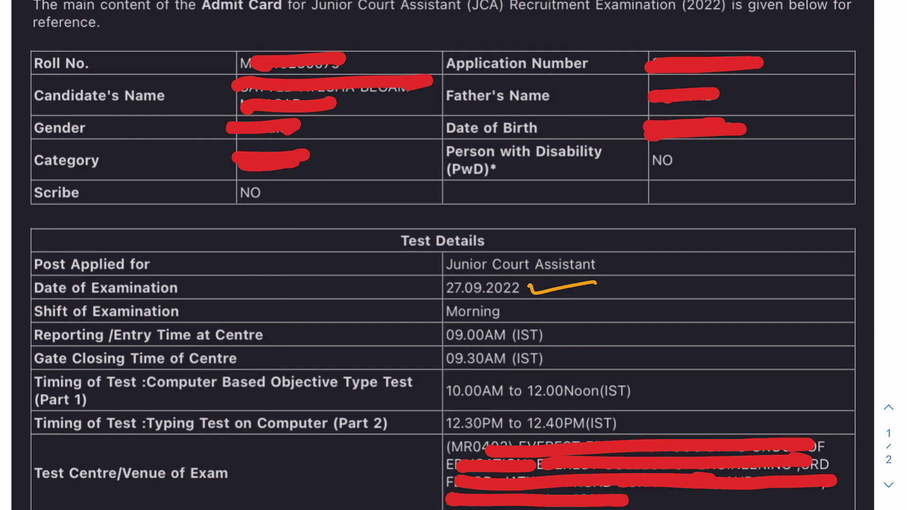
{"action": "left_click_drag", "start_coordinate": [553, 328], "coordinate": [602, 316]}
{"action": "left_click_drag", "start_coordinate": [559, 358], "coordinate": [631, 339]}
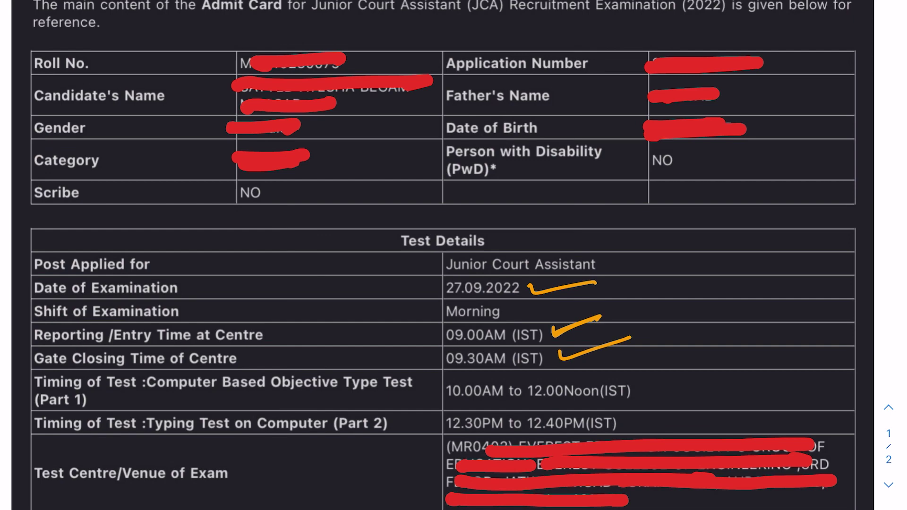
{"action": "scroll", "coordinate": [453, 255], "scroll_direction": "down", "scroll_amount": 1}
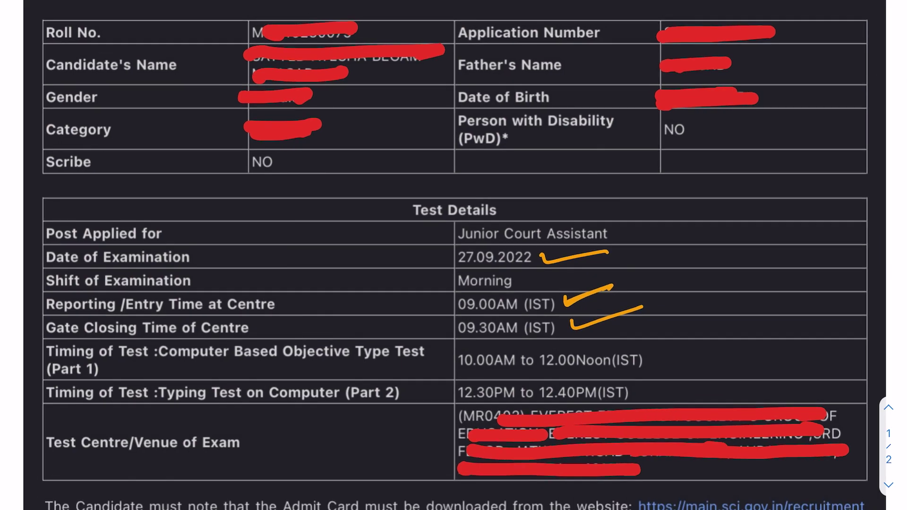
{"action": "left_click_drag", "start_coordinate": [669, 363], "coordinate": [732, 352]}
Step: Write a circled, ticked 125 beside the time rows and mark the Part 2 typing test timing
{"action": "mouse_move", "coordinate": [726, 291]}
{"action": "left_mouse_down"}
{"action": "mouse_move", "coordinate": [728, 323]}
{"action": "mouse_move", "coordinate": [757, 307]}
{"action": "mouse_move", "coordinate": [768, 280]}
{"action": "left_mouse_up"}
{"action": "left_click_drag", "start_coordinate": [753, 269], "coordinate": [824, 246]}
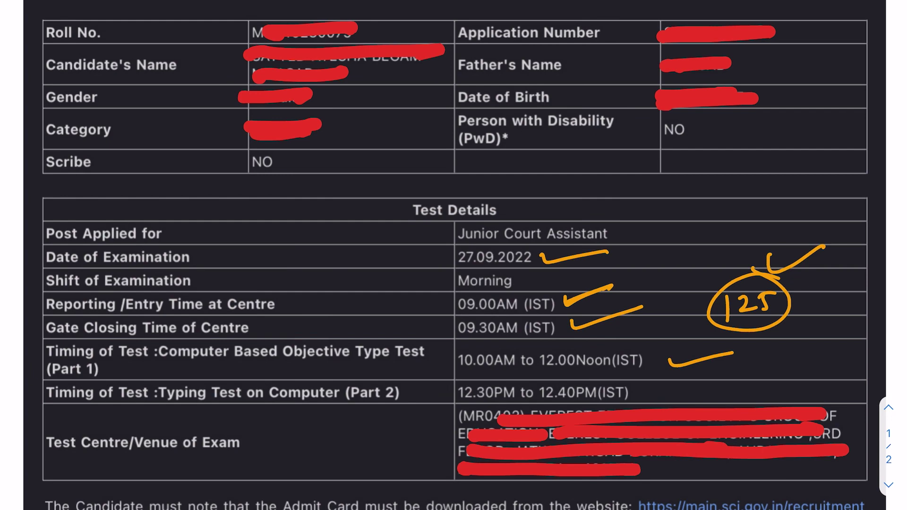
{"action": "left_click_drag", "start_coordinate": [651, 394], "coordinate": [708, 392]}
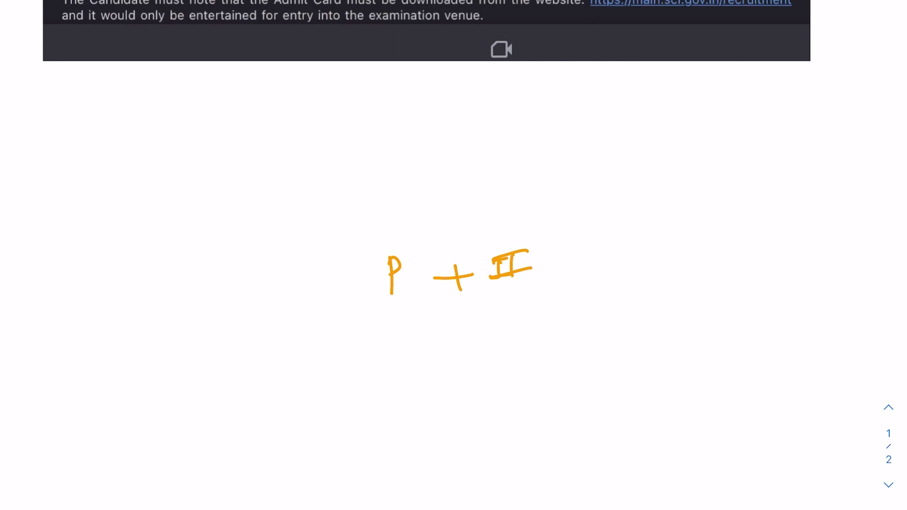
Step: Circle the 'P + II' note below the test details
{"action": "mouse_move", "coordinate": [521, 222]}
{"action": "left_mouse_down"}
{"action": "mouse_move", "coordinate": [587, 261]}
{"action": "mouse_move", "coordinate": [552, 241]}
{"action": "left_mouse_up"}
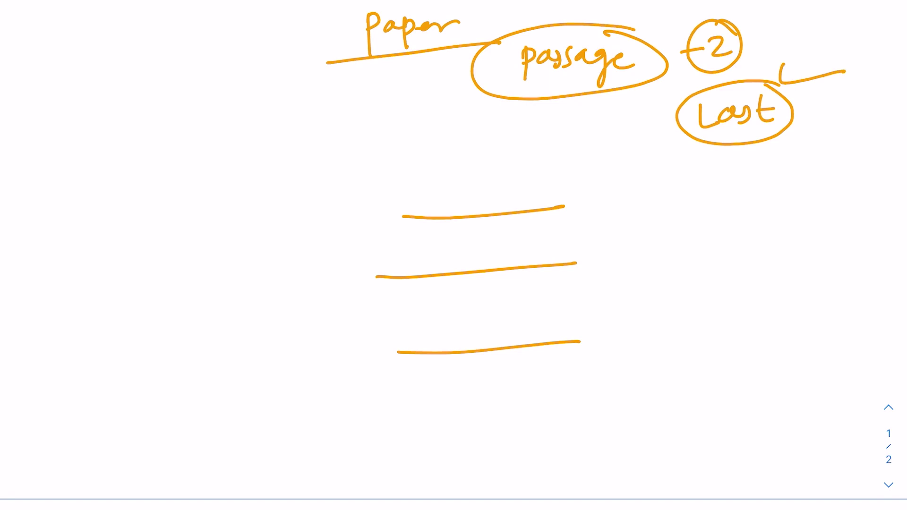
{"action": "scroll", "coordinate": [453, 250], "scroll_direction": "down", "scroll_amount": 2}
{"action": "mouse_move", "coordinate": [476, 361]}
{"action": "left_mouse_down"}
{"action": "mouse_move", "coordinate": [473, 394]}
{"action": "mouse_move", "coordinate": [485, 391]}
{"action": "left_mouse_up"}
{"action": "left_click_drag", "start_coordinate": [498, 366], "coordinate": [496, 386]}
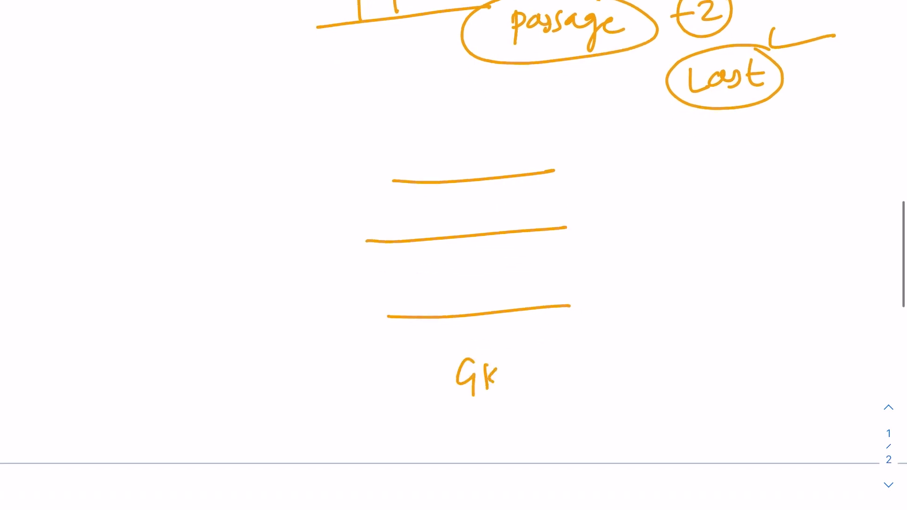
Step: Circle GK, then write 'computer' beside the top line and underline it
{"action": "left_click_drag", "start_coordinate": [497, 348], "coordinate": [489, 351]}
{"action": "mouse_move", "coordinate": [647, 160]}
{"action": "left_mouse_down"}
{"action": "mouse_move", "coordinate": [644, 178]}
{"action": "mouse_move", "coordinate": [656, 167]}
{"action": "left_mouse_up"}
{"action": "left_click_drag", "start_coordinate": [670, 177], "coordinate": [693, 175]}
{"action": "mouse_move", "coordinate": [698, 166]}
{"action": "left_mouse_down"}
{"action": "mouse_move", "coordinate": [731, 177]}
{"action": "mouse_move", "coordinate": [751, 169]}
{"action": "left_mouse_up"}
{"action": "left_click_drag", "start_coordinate": [752, 171], "coordinate": [773, 163]}
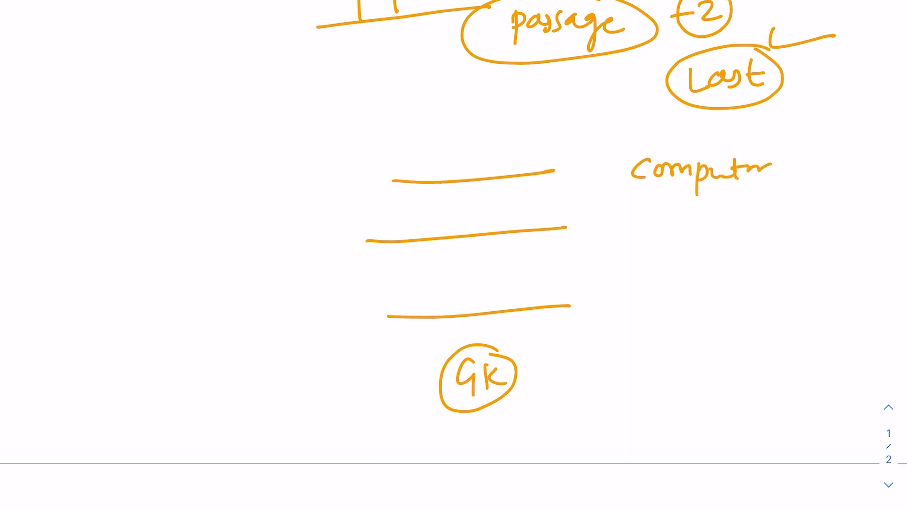
{"action": "left_click_drag", "start_coordinate": [626, 195], "coordinate": [787, 186]}
Step: Write 'math' below computer, circle and tick it, and loop the subject notes together
{"action": "mouse_move", "coordinate": [673, 243]}
{"action": "left_mouse_down"}
{"action": "mouse_move", "coordinate": [697, 260]}
{"action": "mouse_move", "coordinate": [749, 257]}
{"action": "left_mouse_up"}
{"action": "mouse_move", "coordinate": [723, 217]}
{"action": "left_mouse_down"}
{"action": "mouse_move", "coordinate": [742, 242]}
{"action": "mouse_move", "coordinate": [787, 203]}
{"action": "left_mouse_up"}
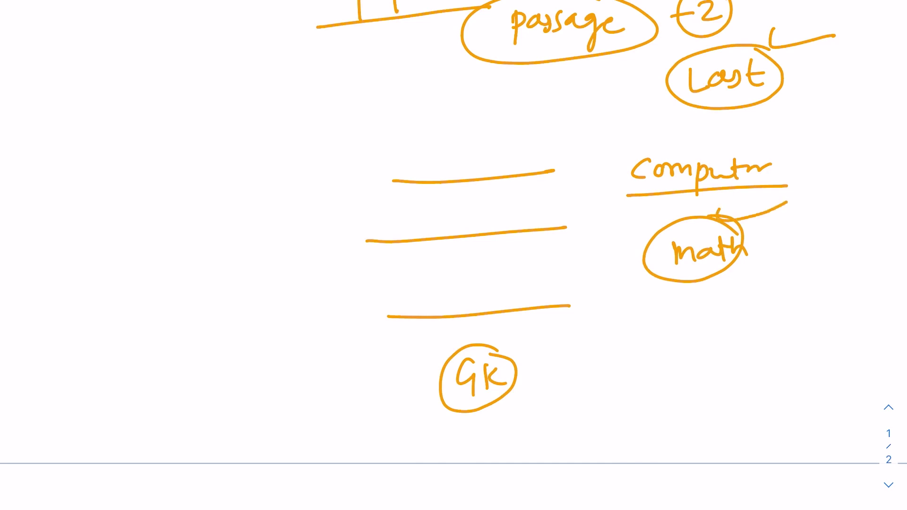
{"action": "mouse_move", "coordinate": [788, 163]}
{"action": "left_mouse_down"}
{"action": "mouse_move", "coordinate": [709, 135]}
{"action": "mouse_move", "coordinate": [377, 404]}
{"action": "mouse_move", "coordinate": [788, 186]}
{"action": "left_mouse_up"}
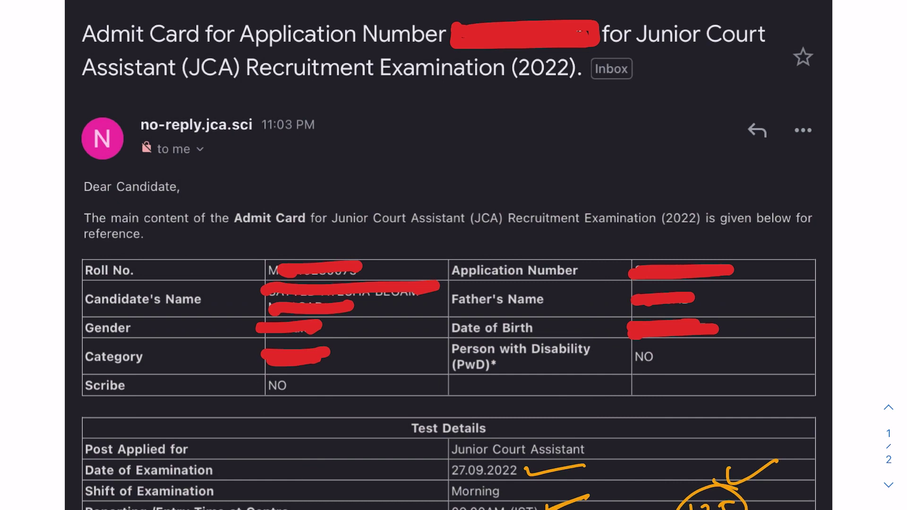
{"action": "scroll", "coordinate": [432, 255], "scroll_direction": "down", "scroll_amount": 2}
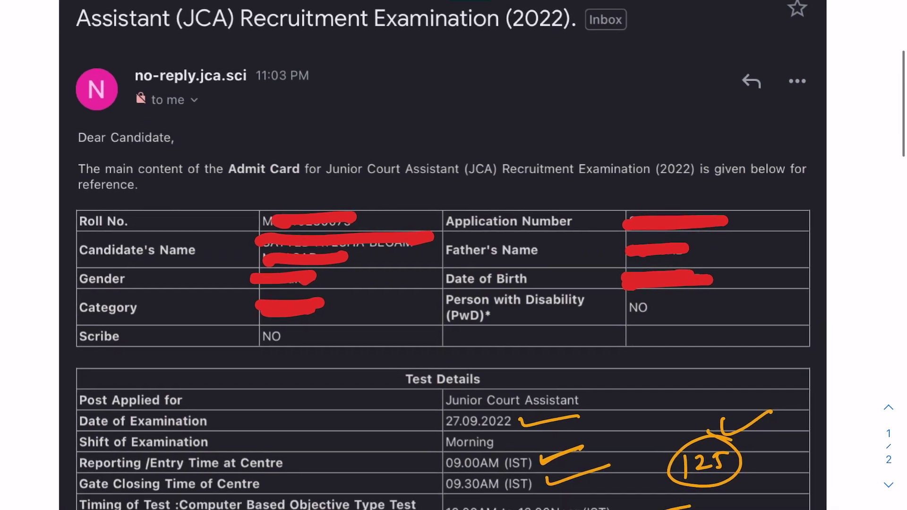
{"action": "scroll", "coordinate": [433, 256], "scroll_direction": "down", "scroll_amount": 3}
{"action": "scroll", "coordinate": [432, 255], "scroll_direction": "down", "scroll_amount": 2}
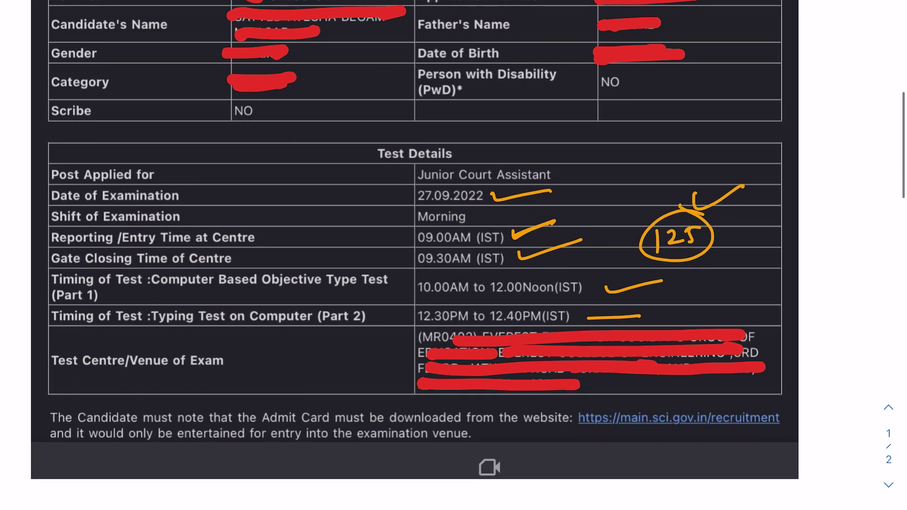
{"action": "left_click_drag", "start_coordinate": [628, 403], "coordinate": [685, 384]}
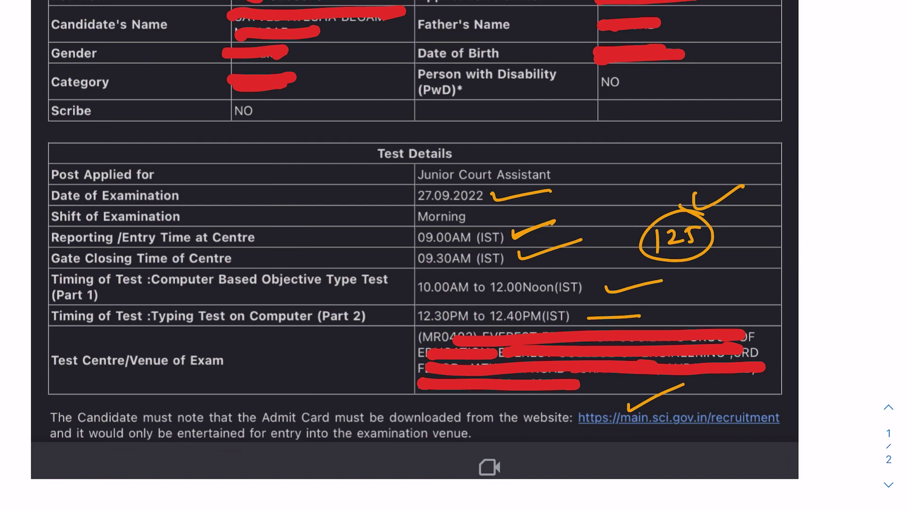
{"action": "scroll", "coordinate": [432, 255], "scroll_direction": "up", "scroll_amount": 2}
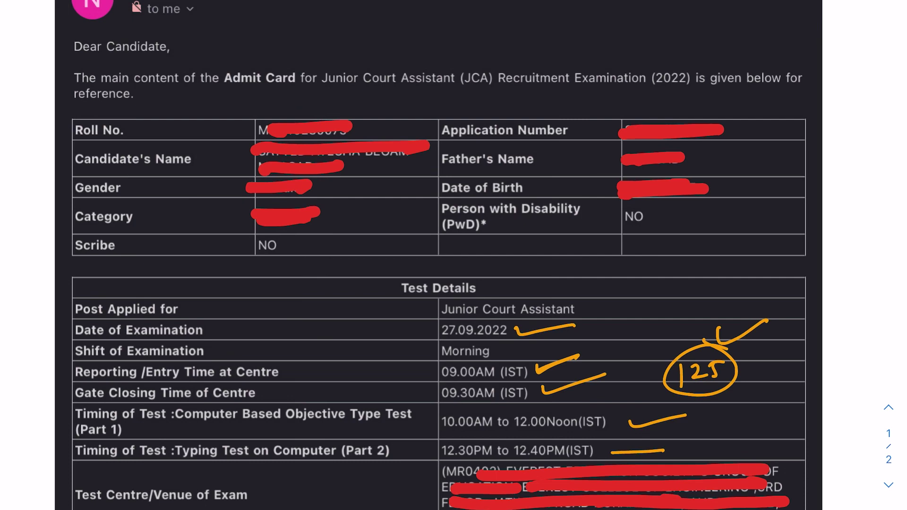
{"action": "scroll", "coordinate": [433, 283], "scroll_direction": "down", "scroll_amount": 1}
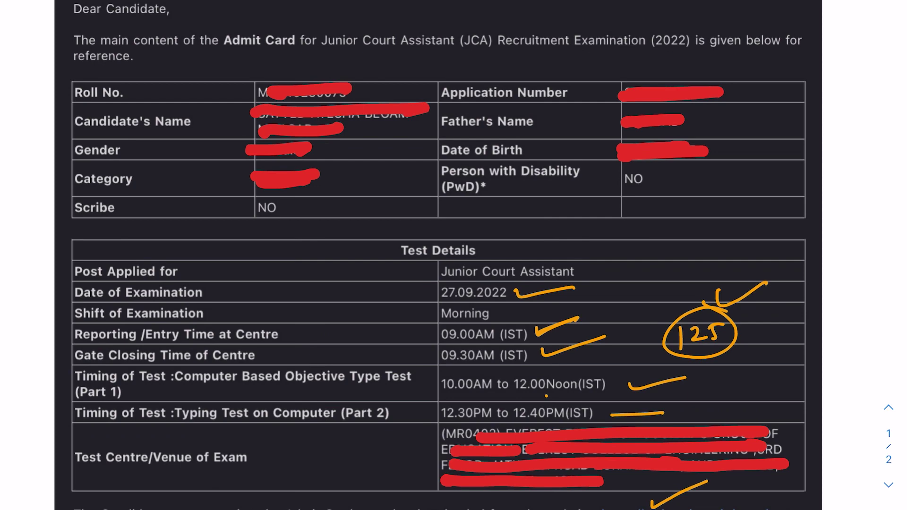
Step: Tick the Part 1 timing row twice, then undo the stray tick strokes
{"action": "left_click_drag", "start_coordinate": [128, 382], "coordinate": [203, 364]}
{"action": "left_click_drag", "start_coordinate": [363, 394], "coordinate": [412, 378]}
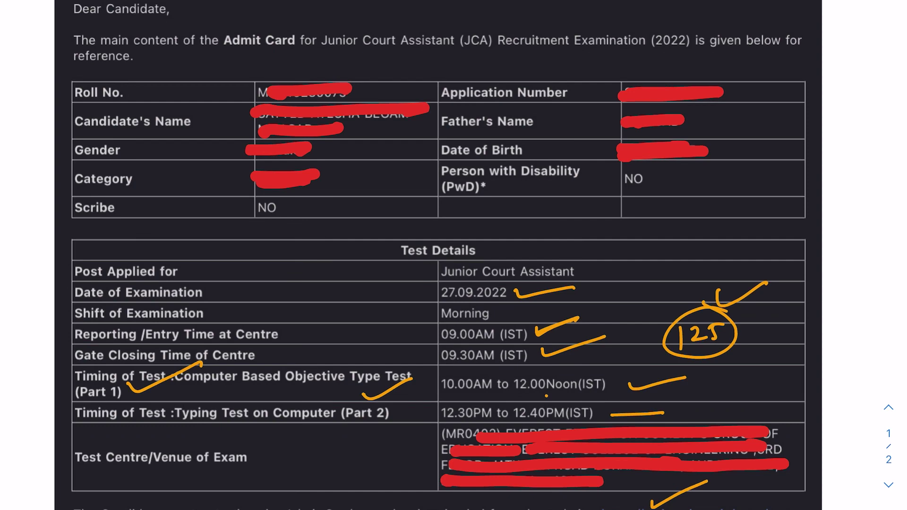
{"action": "key", "text": "ctrl+z"}
{"action": "key", "text": "ctrl+z"}
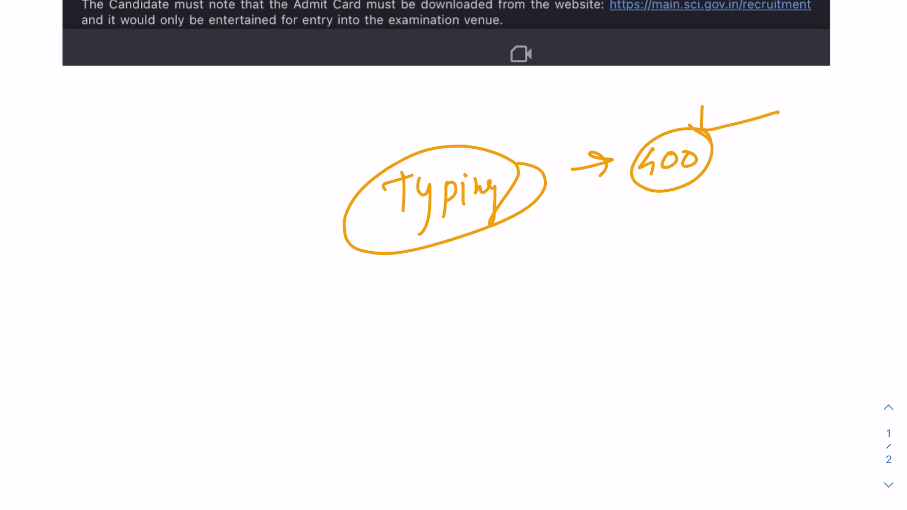
Step: Write 300-350 below the circled 400, circle it and tick it
{"action": "mouse_move", "coordinate": [603, 252]}
{"action": "left_mouse_down"}
{"action": "mouse_move", "coordinate": [607, 271]}
{"action": "mouse_move", "coordinate": [631, 254]}
{"action": "left_mouse_up"}
{"action": "left_click_drag", "start_coordinate": [649, 253], "coordinate": [688, 261]}
{"action": "mouse_move", "coordinate": [709, 244]}
{"action": "left_mouse_down"}
{"action": "mouse_move", "coordinate": [710, 259]}
{"action": "mouse_move", "coordinate": [721, 243]}
{"action": "left_mouse_up"}
{"action": "left_click_drag", "start_coordinate": [731, 242], "coordinate": [730, 221]}
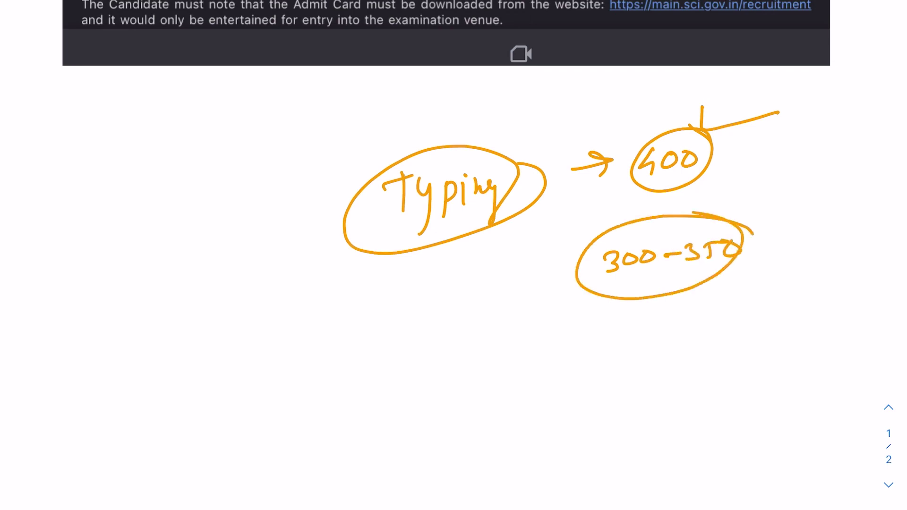
{"action": "left_click_drag", "start_coordinate": [699, 189], "coordinate": [701, 212]}
{"action": "left_click_drag", "start_coordinate": [700, 212], "coordinate": [780, 190]}
Step: Draw an arrow from 300-350 to a tick, write a circled 10min and add a long tick under 400
{"action": "mouse_move", "coordinate": [594, 276]}
{"action": "left_mouse_down"}
{"action": "mouse_move", "coordinate": [515, 298]}
{"action": "mouse_move", "coordinate": [551, 295]}
{"action": "left_mouse_up"}
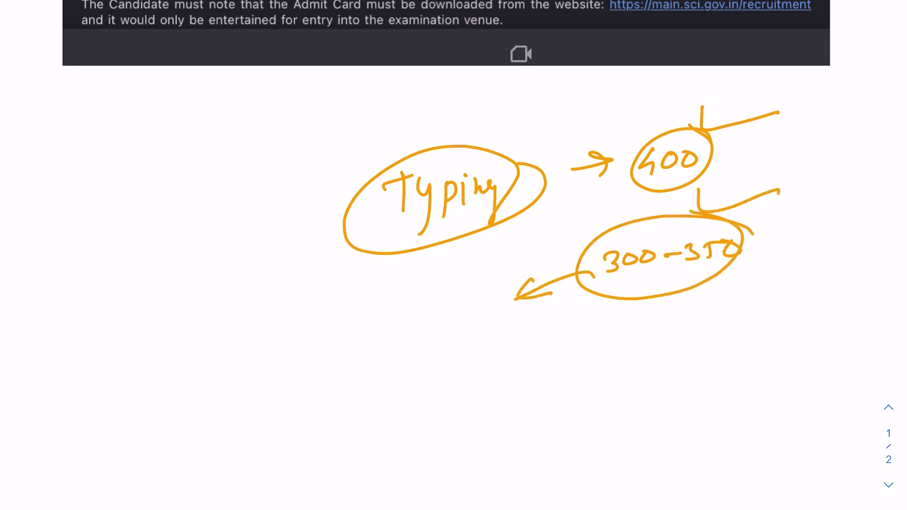
{"action": "mouse_move", "coordinate": [439, 290]}
{"action": "left_mouse_down"}
{"action": "mouse_move", "coordinate": [442, 302]}
{"action": "mouse_move", "coordinate": [502, 273]}
{"action": "left_mouse_up"}
{"action": "mouse_move", "coordinate": [371, 345]}
{"action": "left_mouse_down"}
{"action": "mouse_move", "coordinate": [376, 375]}
{"action": "mouse_move", "coordinate": [387, 351]}
{"action": "mouse_move", "coordinate": [422, 359]}
{"action": "left_mouse_up"}
{"action": "mouse_move", "coordinate": [426, 346]}
{"action": "left_mouse_down"}
{"action": "mouse_move", "coordinate": [428, 359]}
{"action": "mouse_move", "coordinate": [444, 356]}
{"action": "left_mouse_up"}
{"action": "left_click_drag", "start_coordinate": [415, 310], "coordinate": [445, 327]}
{"action": "left_click_drag", "start_coordinate": [554, 224], "coordinate": [669, 191]}
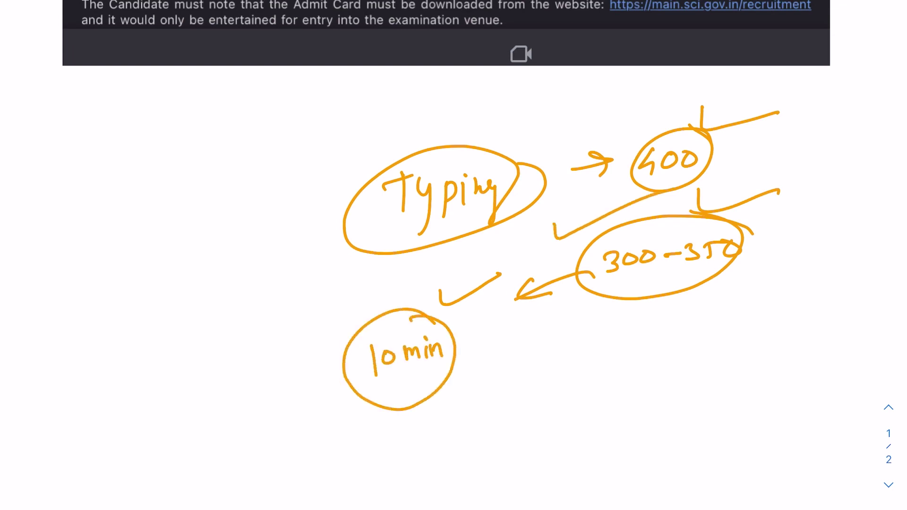
{"action": "left_click_drag", "start_coordinate": [601, 295], "coordinate": [735, 272]}
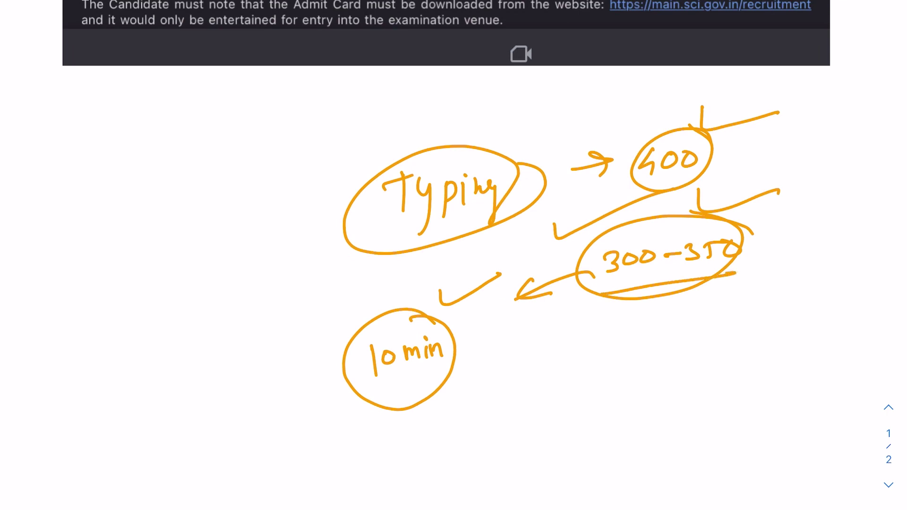
{"action": "scroll", "coordinate": [454, 256], "scroll_direction": "down", "scroll_amount": 1}
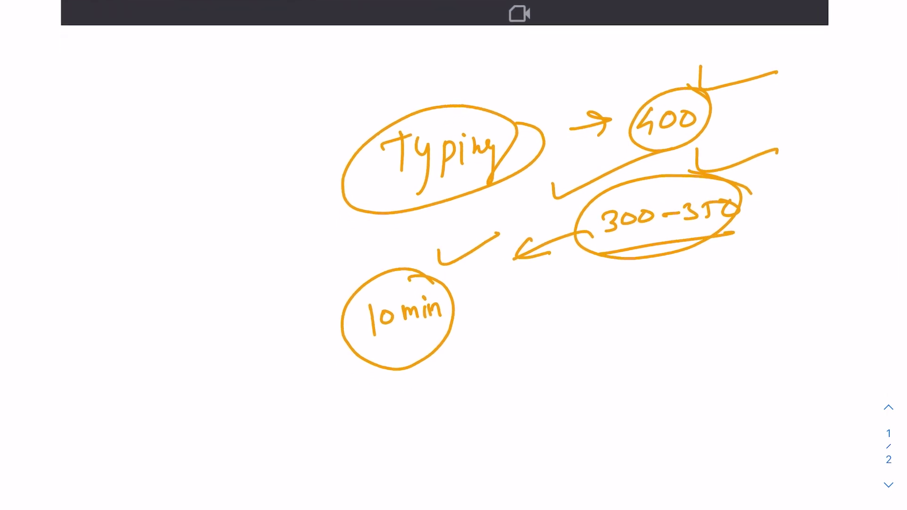
Step: Draw an upward arrow below the notes and a long line under 300-350
{"action": "left_click_drag", "start_coordinate": [554, 467], "coordinate": [570, 384]}
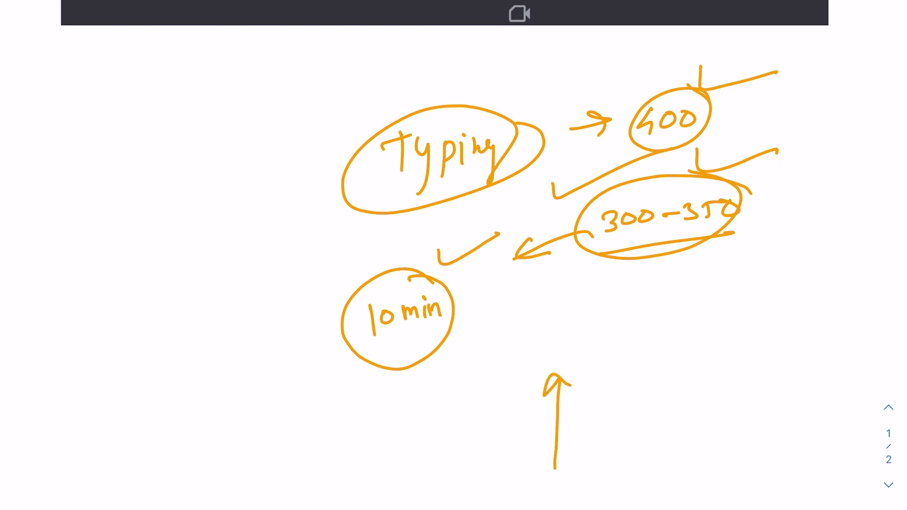
{"action": "scroll", "coordinate": [453, 255], "scroll_direction": "down", "scroll_amount": 5}
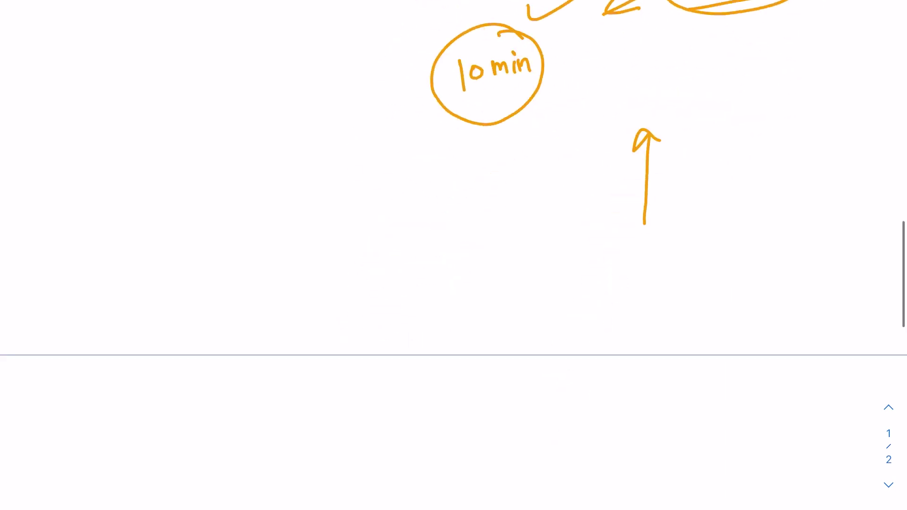
{"action": "scroll", "coordinate": [454, 255], "scroll_direction": "down", "scroll_amount": 1}
{"action": "scroll", "coordinate": [454, 255], "scroll_direction": "up", "scroll_amount": 5}
{"action": "scroll", "coordinate": [454, 256], "scroll_direction": "up", "scroll_amount": 2}
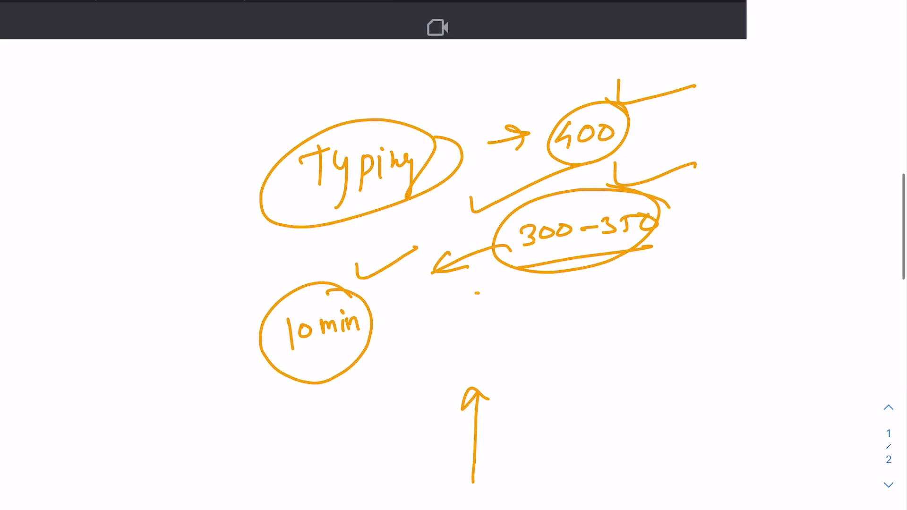
{"action": "left_click_drag", "start_coordinate": [476, 292], "coordinate": [665, 265]}
{"action": "left_click", "coordinate": [724, 274]}
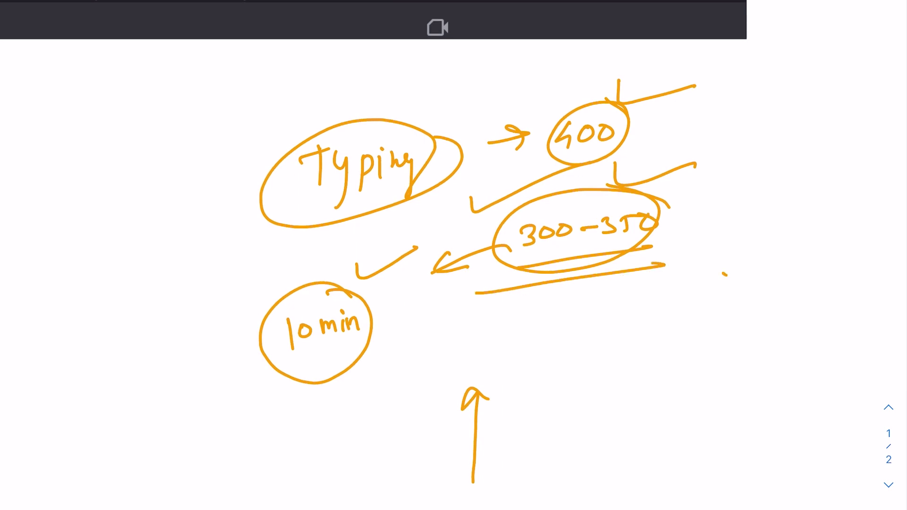
Step: Draw a long horizontal line right of the arrow and two ticked boxes beside the notes
{"action": "left_click_drag", "start_coordinate": [576, 390], "coordinate": [801, 379]}
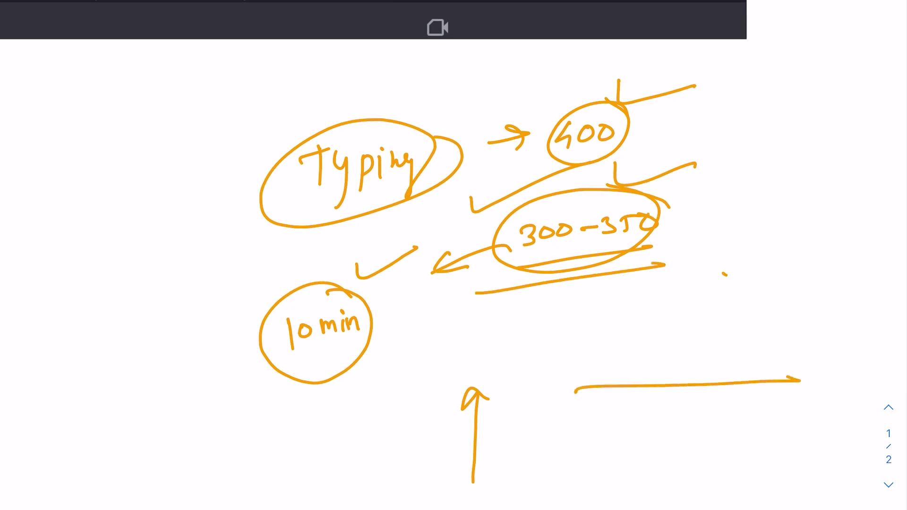
{"action": "mouse_move", "coordinate": [706, 273]}
{"action": "left_mouse_down"}
{"action": "mouse_move", "coordinate": [714, 188]}
{"action": "mouse_move", "coordinate": [707, 263]}
{"action": "left_mouse_up"}
{"action": "mouse_move", "coordinate": [715, 334]}
{"action": "left_mouse_down"}
{"action": "mouse_move", "coordinate": [780, 284]}
{"action": "mouse_move", "coordinate": [730, 337]}
{"action": "left_mouse_up"}
{"action": "left_click_drag", "start_coordinate": [728, 207], "coordinate": [843, 199]}
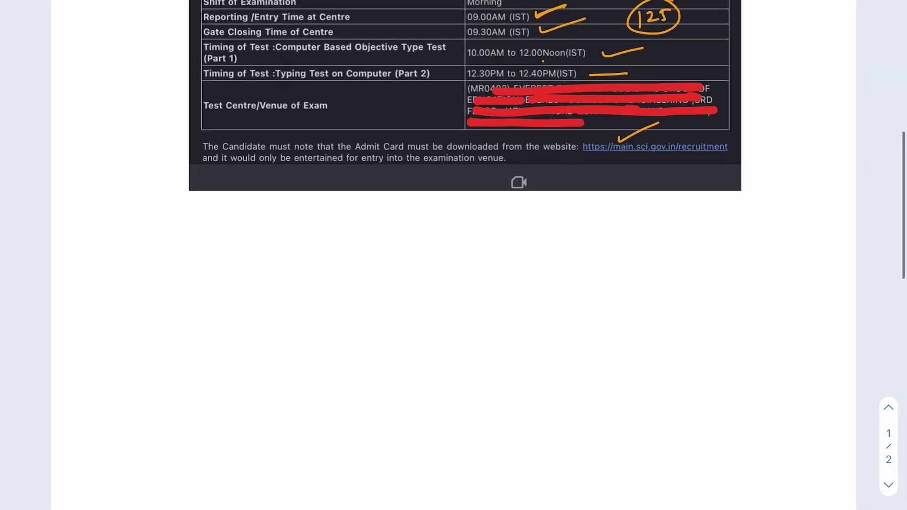
{"action": "scroll", "coordinate": [466, 255], "scroll_direction": "up", "scroll_amount": 5}
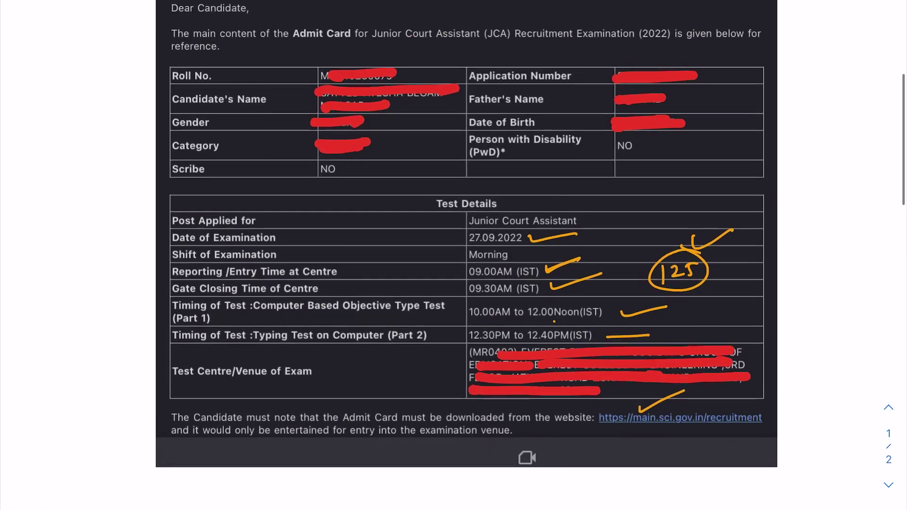
{"action": "scroll", "coordinate": [467, 255], "scroll_direction": "up", "scroll_amount": 3}
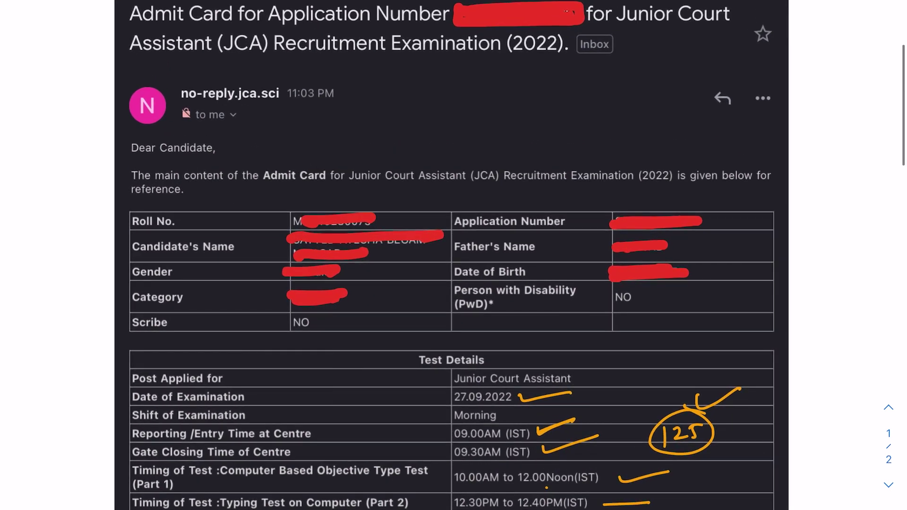
{"action": "scroll", "coordinate": [632, 239], "scroll_direction": "up", "scroll_amount": 3, "text": "ctrl"}
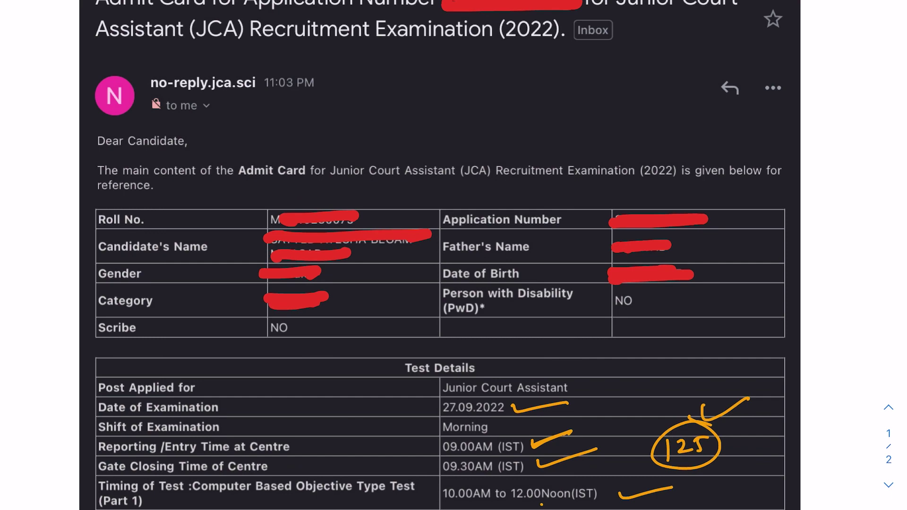
Step: Write a circled, ticked 125 and a circled, ticked 25 above Dear Candidate
{"action": "left_click_drag", "start_coordinate": [440, 101], "coordinate": [443, 124]}
{"action": "left_click_drag", "start_coordinate": [453, 104], "coordinate": [468, 121]}
{"action": "mouse_move", "coordinate": [473, 83]}
{"action": "left_mouse_down"}
{"action": "mouse_move", "coordinate": [490, 94]}
{"action": "mouse_move", "coordinate": [541, 64]}
{"action": "left_mouse_up"}
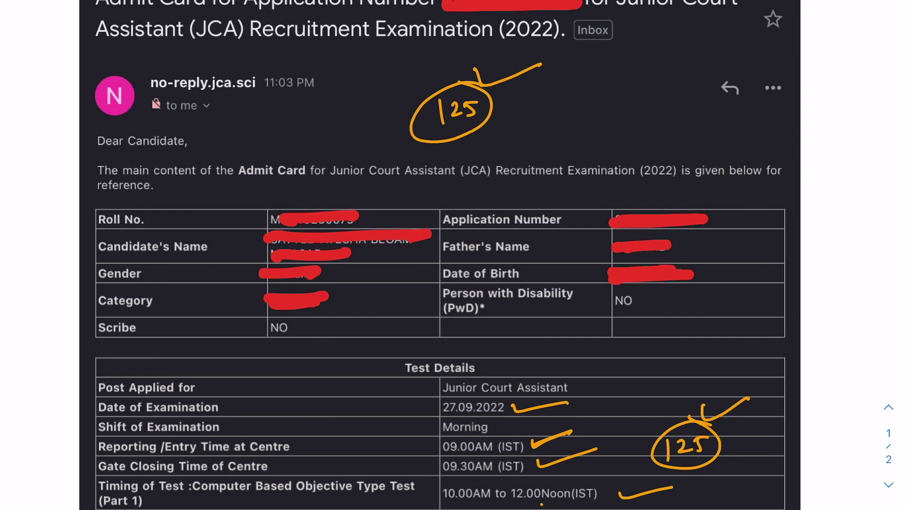
{"action": "left_click_drag", "start_coordinate": [580, 94], "coordinate": [599, 110]}
{"action": "mouse_move", "coordinate": [603, 94]}
{"action": "left_mouse_down"}
{"action": "mouse_move", "coordinate": [600, 108]}
{"action": "mouse_move", "coordinate": [573, 106]}
{"action": "mouse_move", "coordinate": [675, 69]}
{"action": "left_mouse_up"}
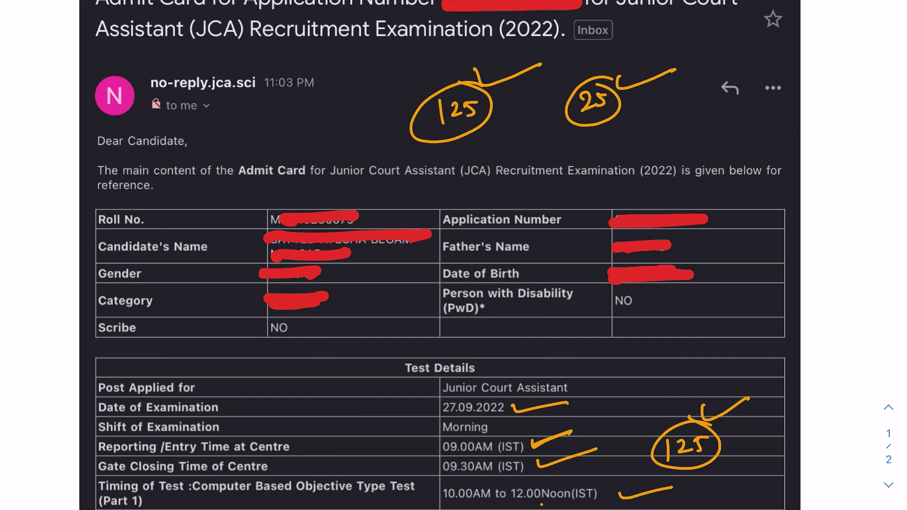
Step: Add a smaller circled 25, a circled 50 on the left and another small 25, each ticked
{"action": "left_click_drag", "start_coordinate": [635, 119], "coordinate": [645, 134]}
{"action": "mouse_move", "coordinate": [649, 116]}
{"action": "left_mouse_down"}
{"action": "mouse_move", "coordinate": [646, 133]}
{"action": "mouse_move", "coordinate": [657, 107]}
{"action": "left_mouse_up"}
{"action": "left_click_drag", "start_coordinate": [658, 104], "coordinate": [706, 98]}
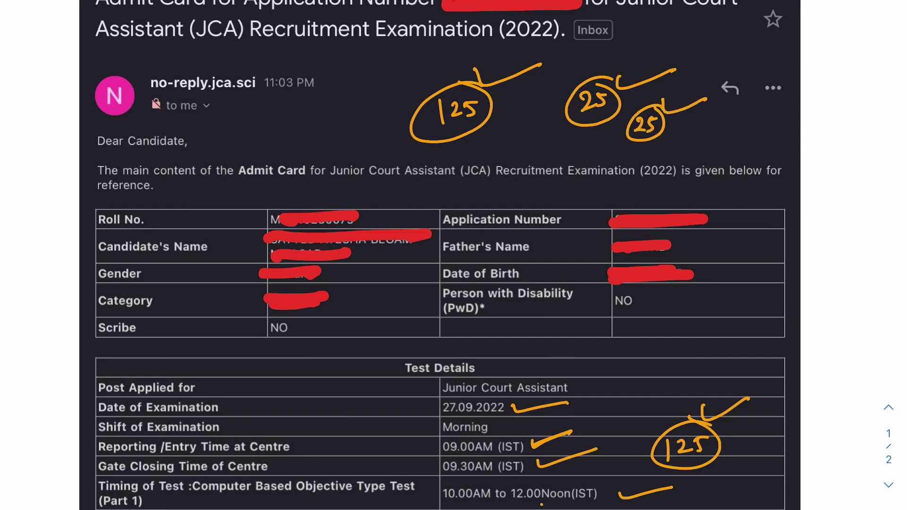
{"action": "left_click_drag", "start_coordinate": [297, 113], "coordinate": [305, 136]}
{"action": "left_click_drag", "start_coordinate": [301, 115], "coordinate": [334, 125]}
{"action": "mouse_move", "coordinate": [326, 93]}
{"action": "left_mouse_down"}
{"action": "mouse_move", "coordinate": [343, 106]}
{"action": "mouse_move", "coordinate": [380, 78]}
{"action": "left_mouse_up"}
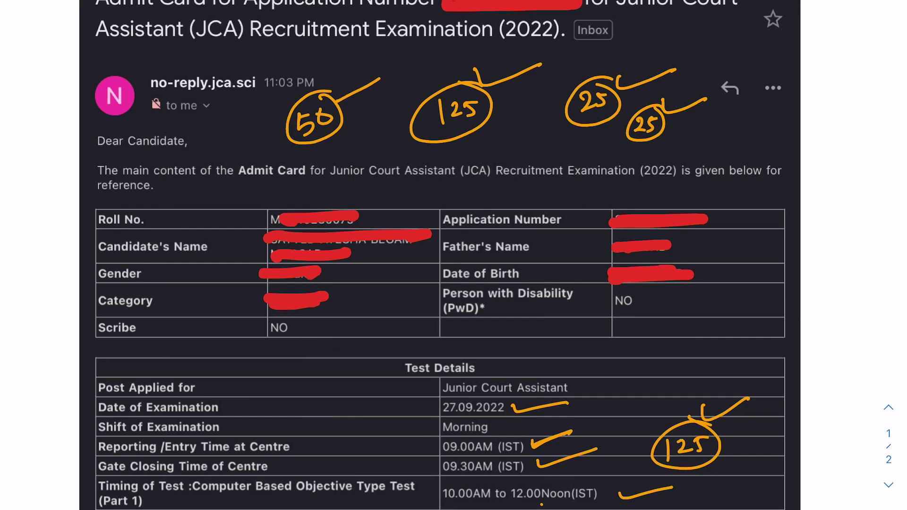
{"action": "mouse_move", "coordinate": [510, 121]}
{"action": "left_mouse_down"}
{"action": "mouse_move", "coordinate": [516, 135]}
{"action": "mouse_move", "coordinate": [538, 124]}
{"action": "mouse_move", "coordinate": [542, 105]}
{"action": "mouse_move", "coordinate": [576, 90]}
{"action": "left_mouse_up"}
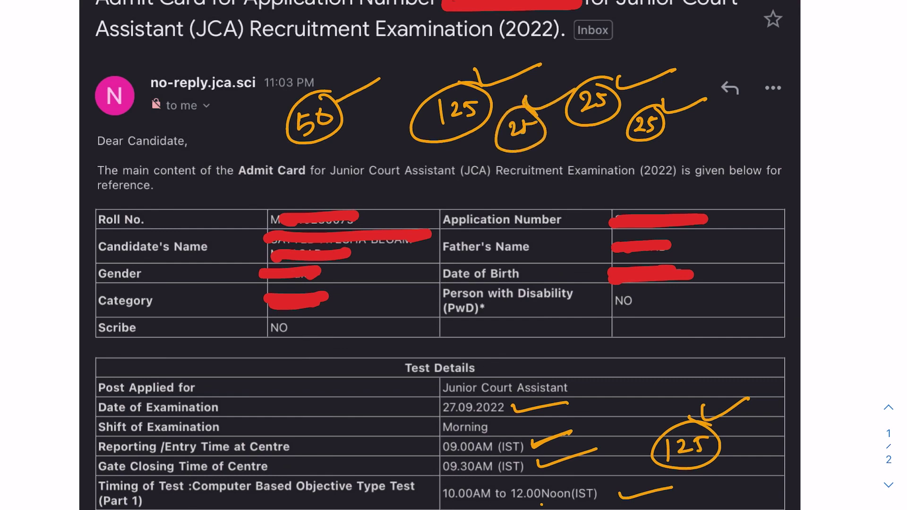
Step: Erase the circled 125, 25s and 50 above the email greeting
{"action": "left_click_drag", "start_coordinate": [407, 142], "coordinate": [609, 93]}
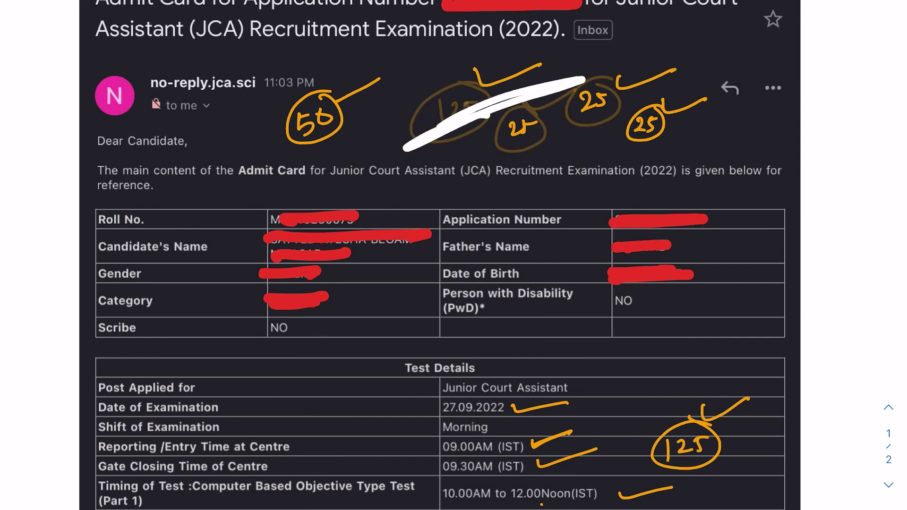
{"action": "left_click_drag", "start_coordinate": [539, 114], "coordinate": [680, 77]}
{"action": "left_click_drag", "start_coordinate": [631, 131], "coordinate": [701, 106]}
{"action": "left_click_drag", "start_coordinate": [454, 93], "coordinate": [621, 99]}
{"action": "left_click_drag", "start_coordinate": [298, 131], "coordinate": [383, 78]}
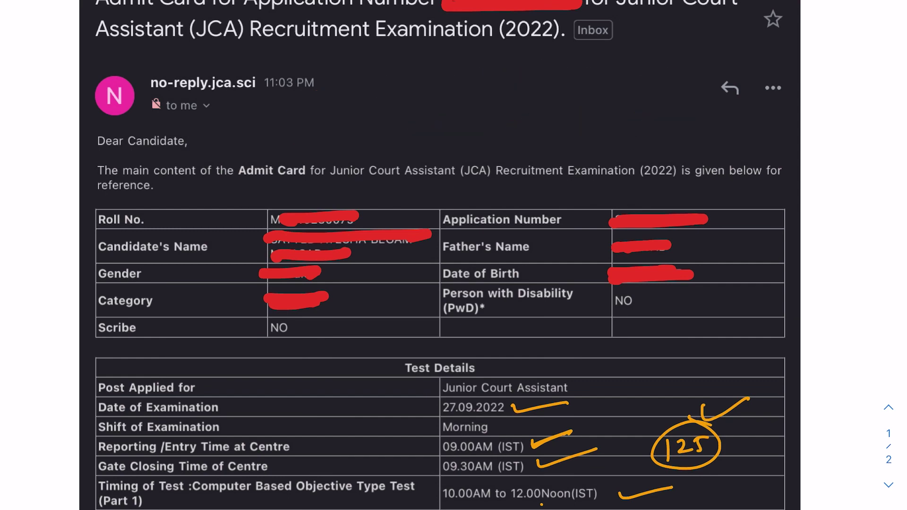
Step: Wipe the leftover ink traces around the email header
{"action": "left_click_drag", "start_coordinate": [381, 87], "coordinate": [568, 77]}
{"action": "left_click_drag", "start_coordinate": [428, 125], "coordinate": [602, 111]}
{"action": "left_click_drag", "start_coordinate": [407, 152], "coordinate": [594, 135]}
{"action": "scroll", "coordinate": [440, 283], "scroll_direction": "up", "scroll_amount": 2}
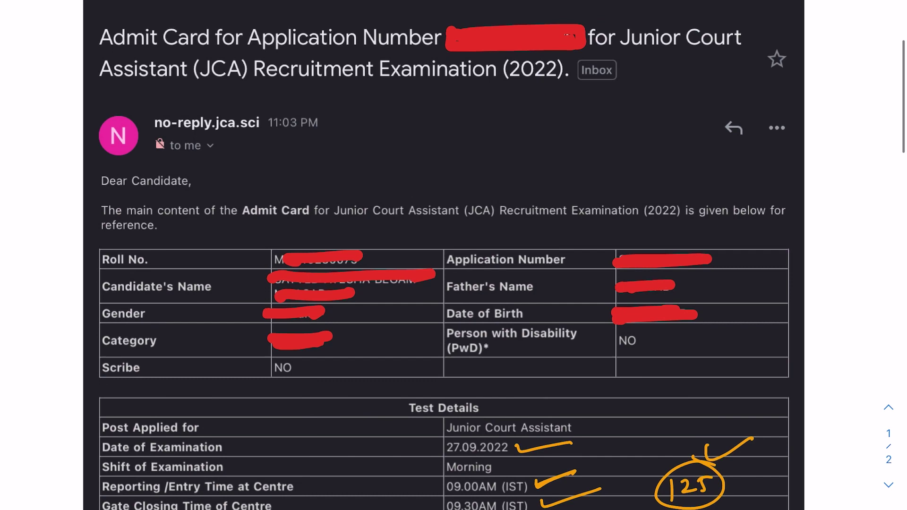